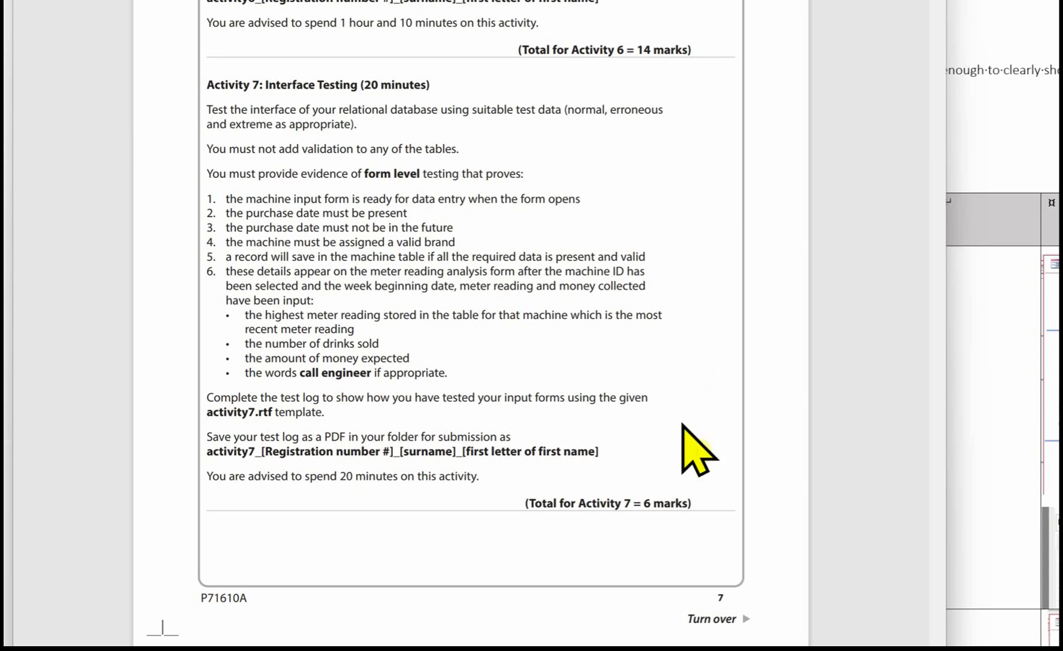
Read the rest of the Activity 7 interface testing brief and switch to the test log document in Word.
scroll(693, 405, "down", 1)
scroll(694, 405, "down", 3)
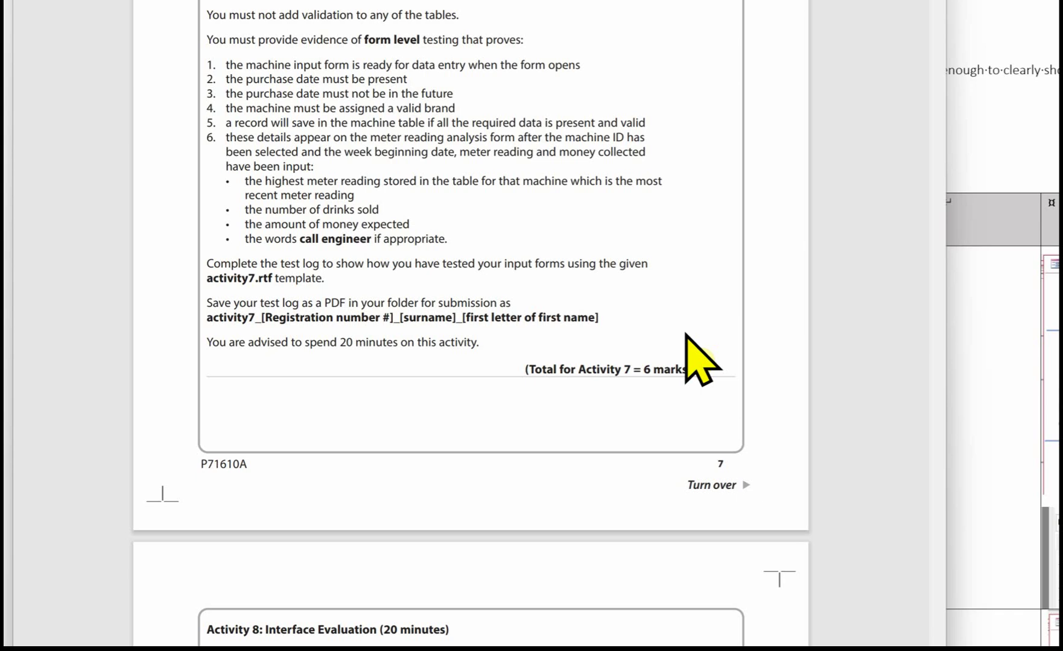
key("alt+Tab")
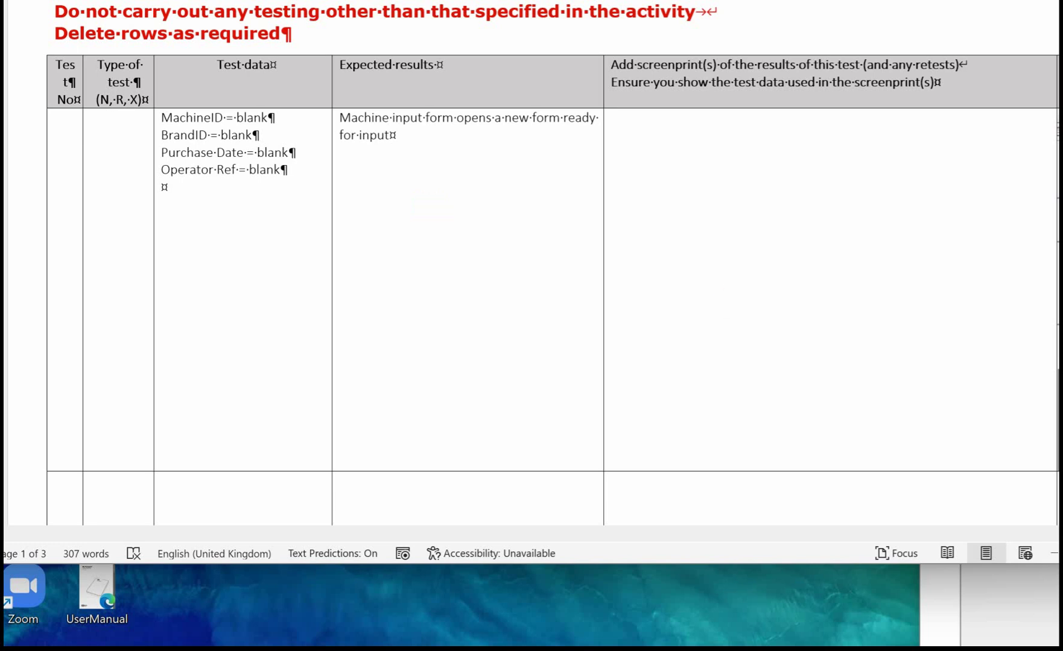
Add screenprints of the blank Machine Input Form, its form properties and the save-record macro to the blank-form test row.
key("ctrl+v")
left_click_drag(1057, 126, 666, 126)
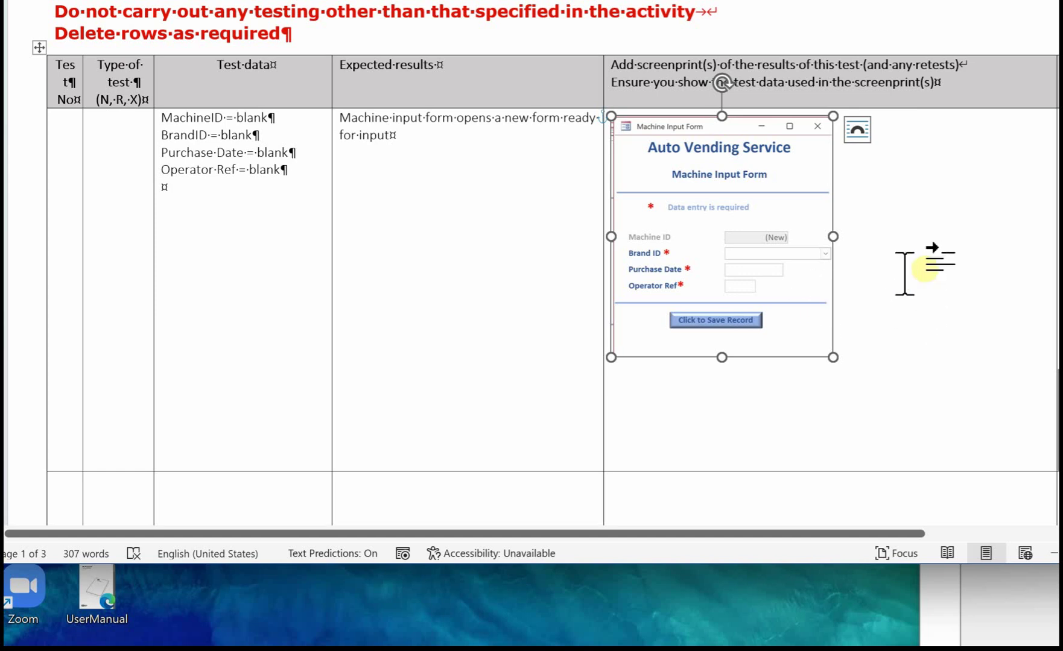
left_click(969, 404)
left_click_drag(1056, 392, 661, 397)
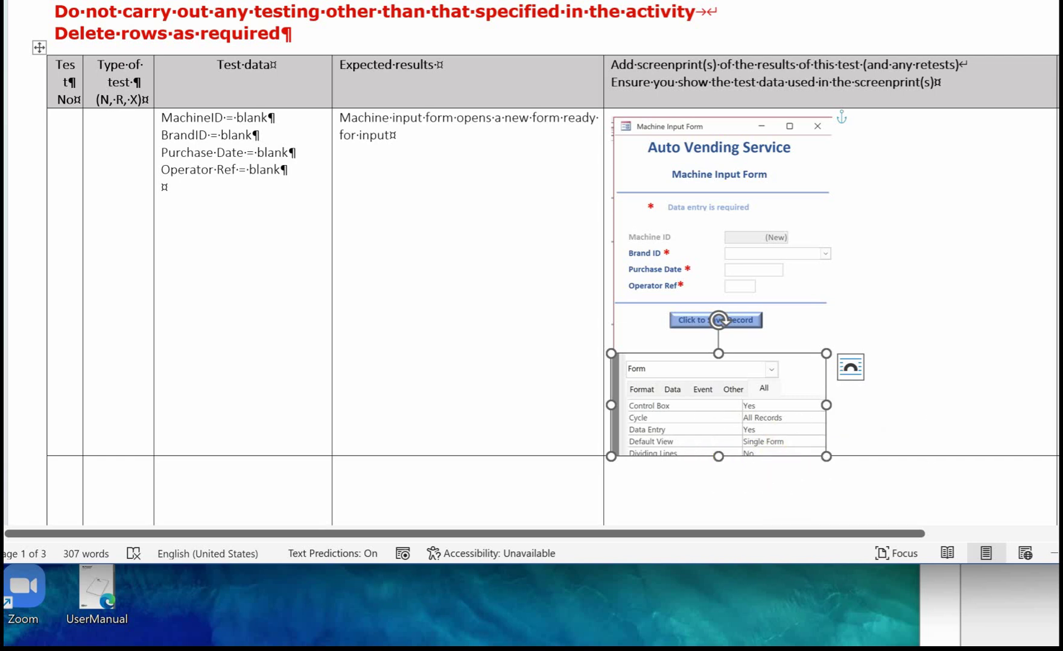
key("ctrl+v")
left_click_drag(858, 225, 926, 230)
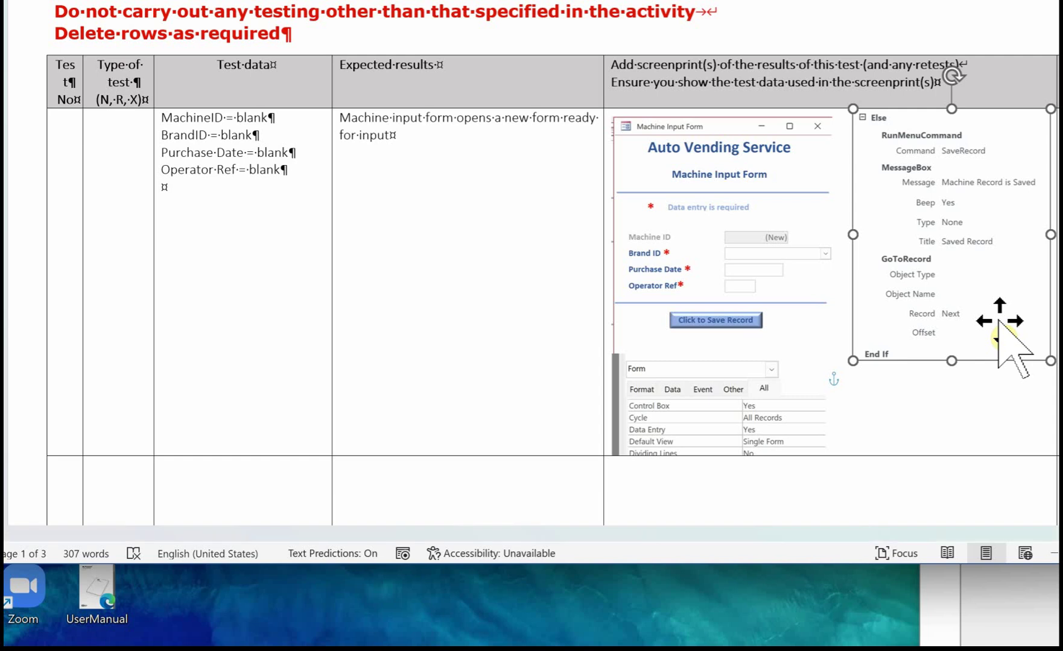
Add the matching error-message screenprints to the test rows for blank purchase date, future purchase date and invalid BrandID 9.
key("Down")
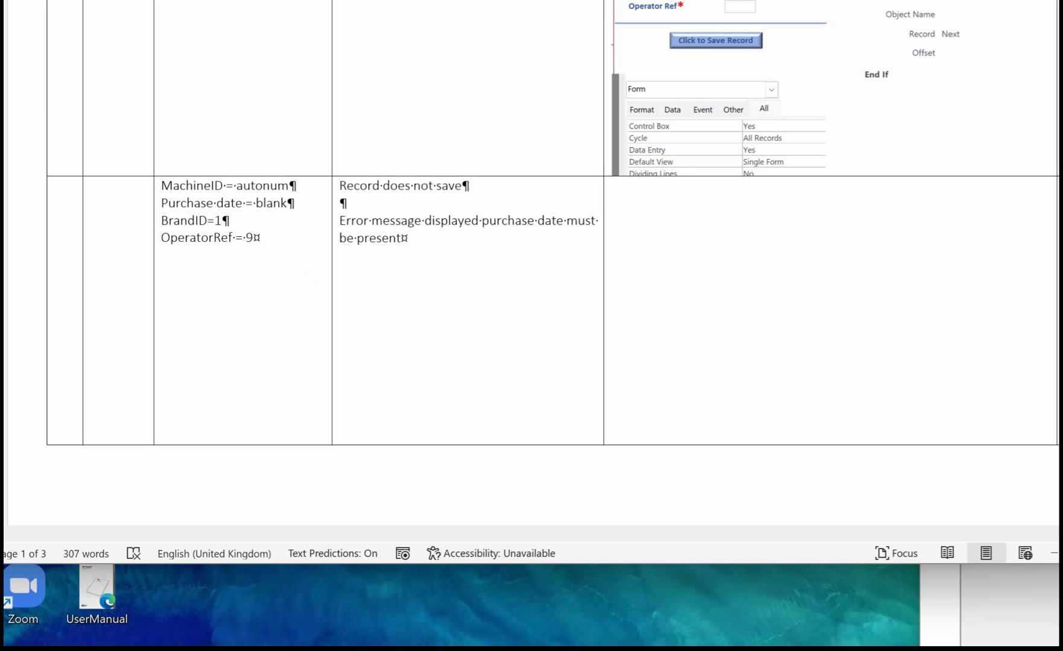
left_click_drag(964, 151, 627, 194)
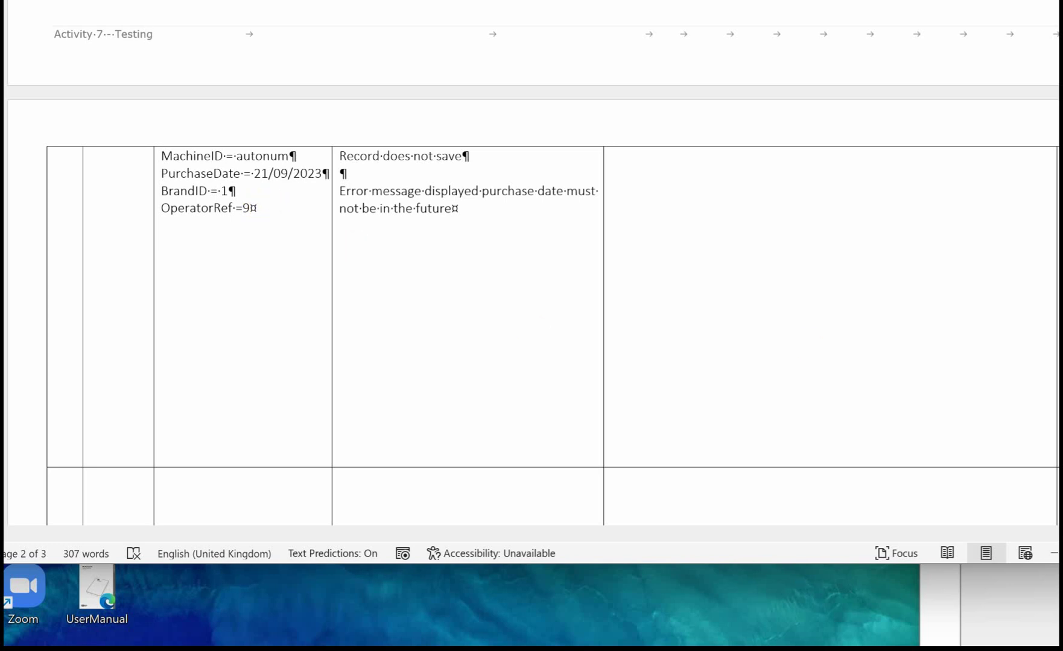
key("F2")
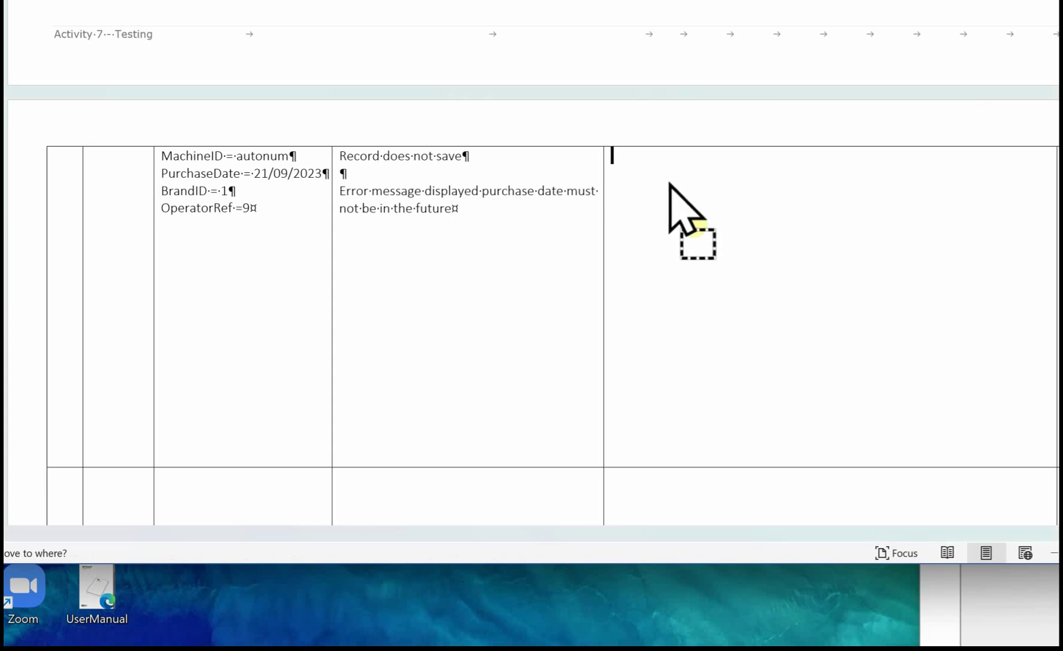
key("Return")
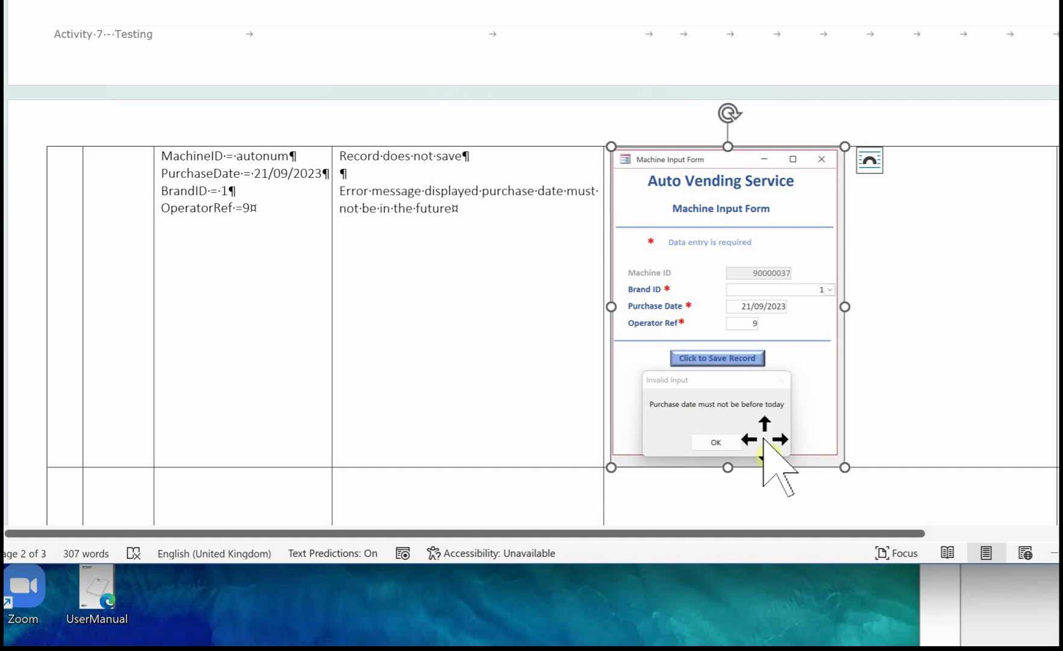
scroll(531, 271, "down", 5)
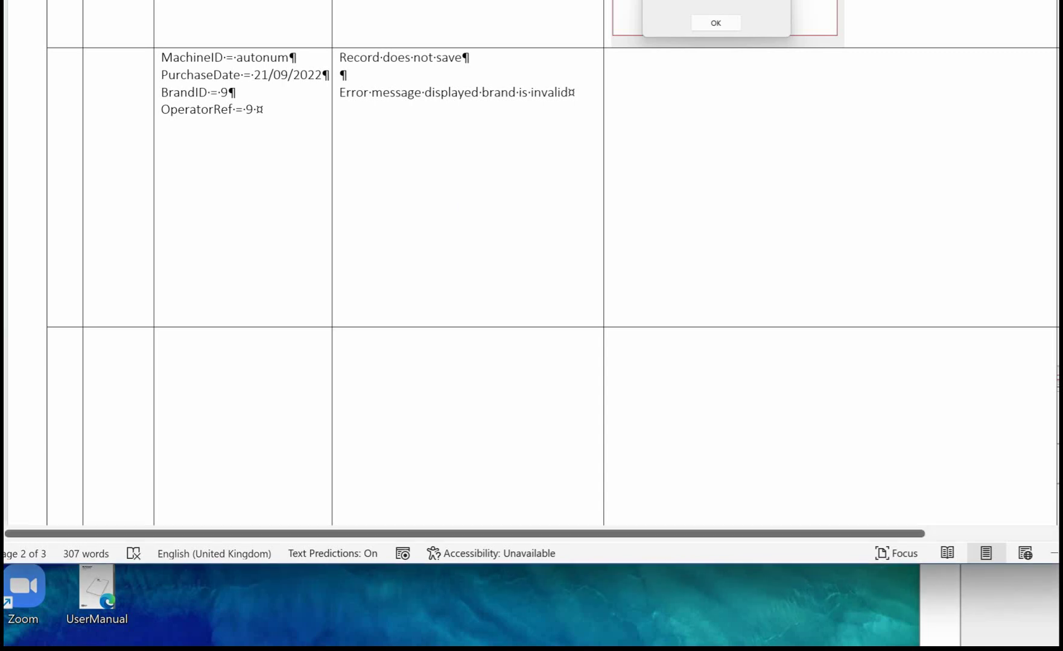
left_click_drag(842, 137, 700, 83)
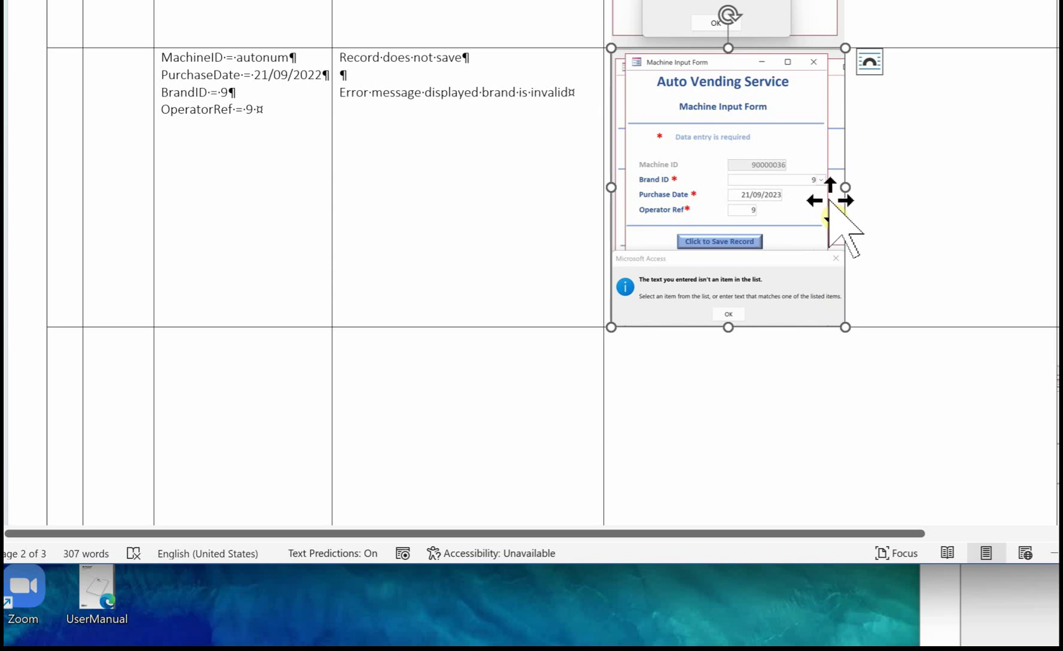
Add the saved-record form screenprint and the before-and-after machine table screenprints to the test row expecting the record to save.
scroll(543, 242, "down", 5)
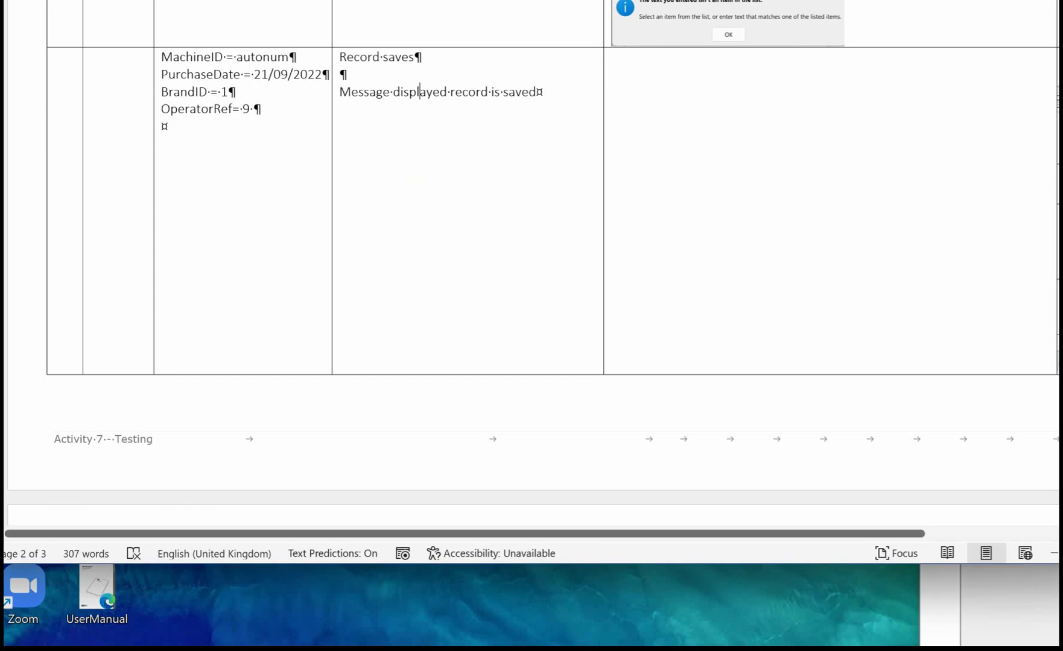
left_click_drag(1052, 133, 673, 112)
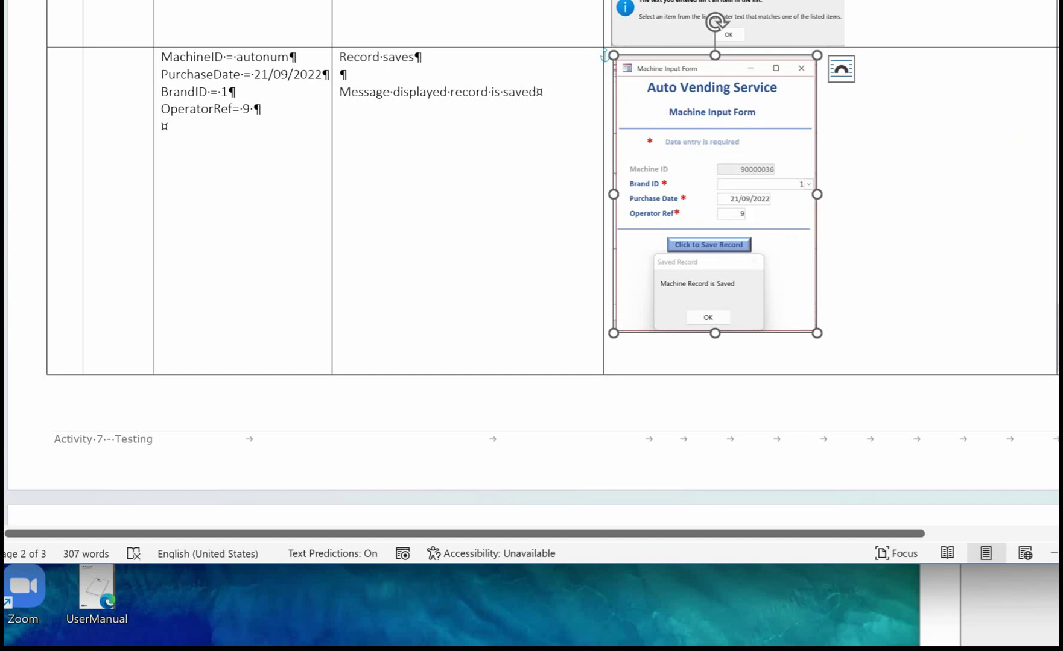
left_click_drag(1058, 78, 972, 83)
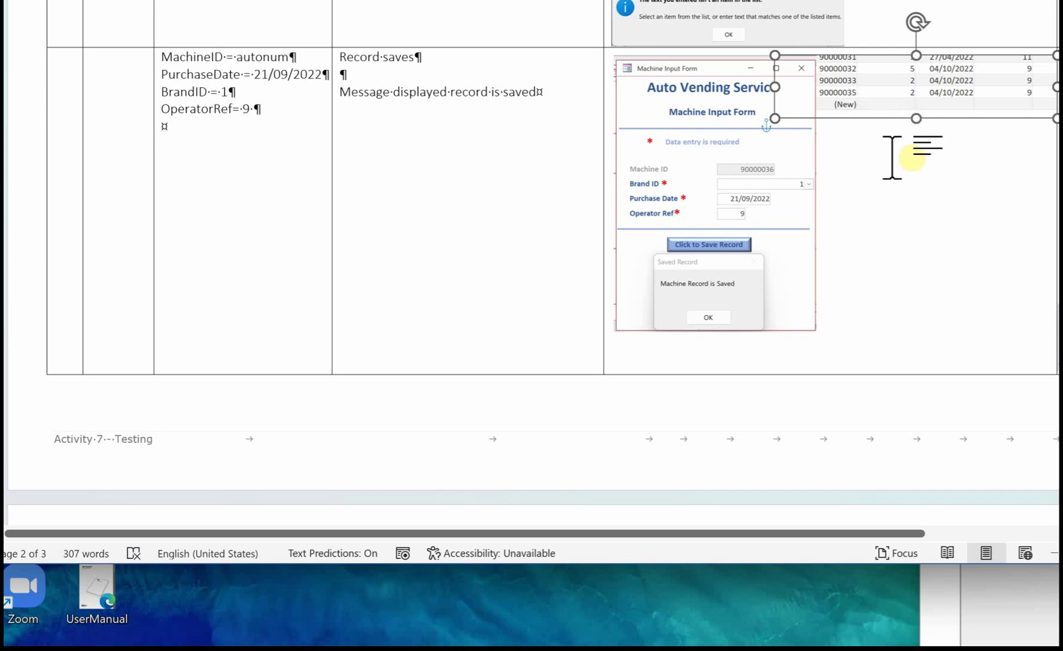
left_click_drag(930, 208, 946, 333)
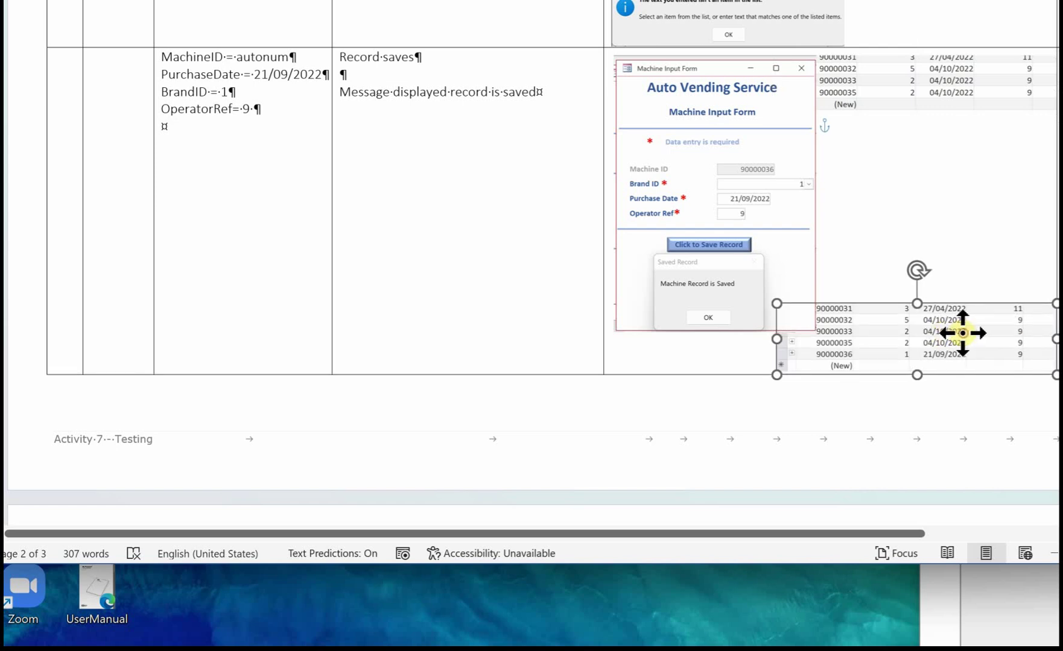
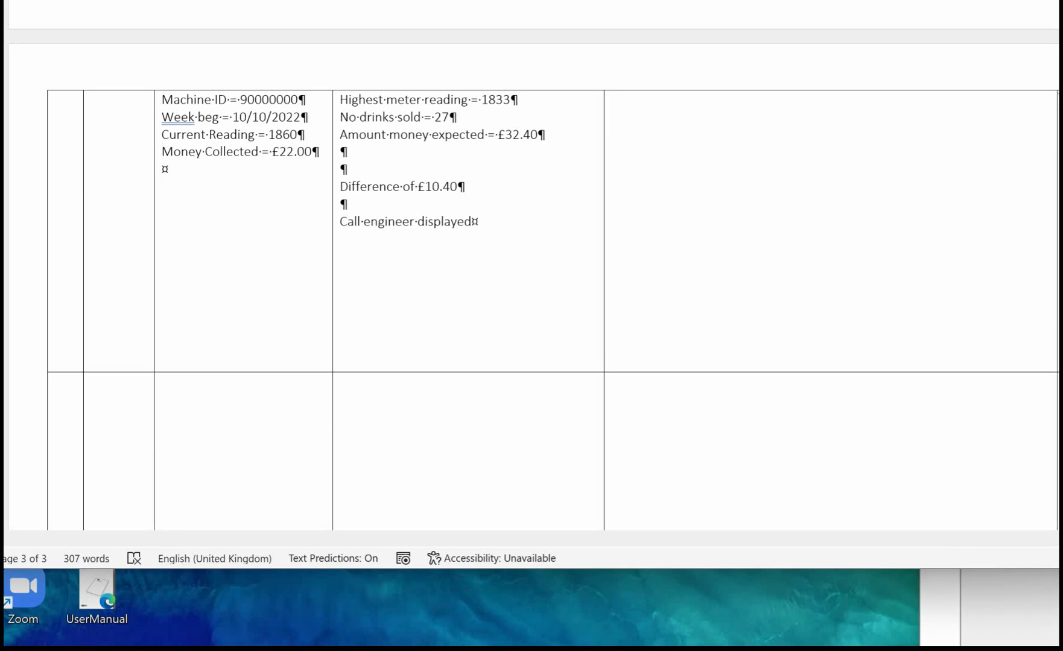
Add the meter reading table and Call Engineer form screenprints to the £22.00 test row, and the form screenprint without it to the £32.00 row.
key("ctrl+v")
left_click_drag(875, 182, 865, 115)
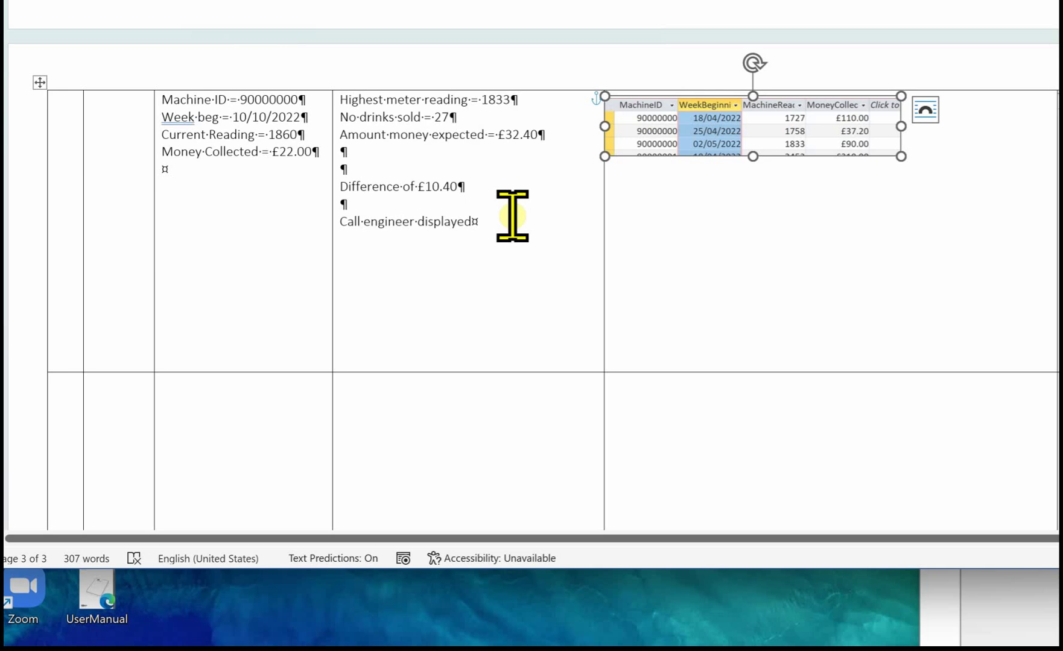
key("Tab")
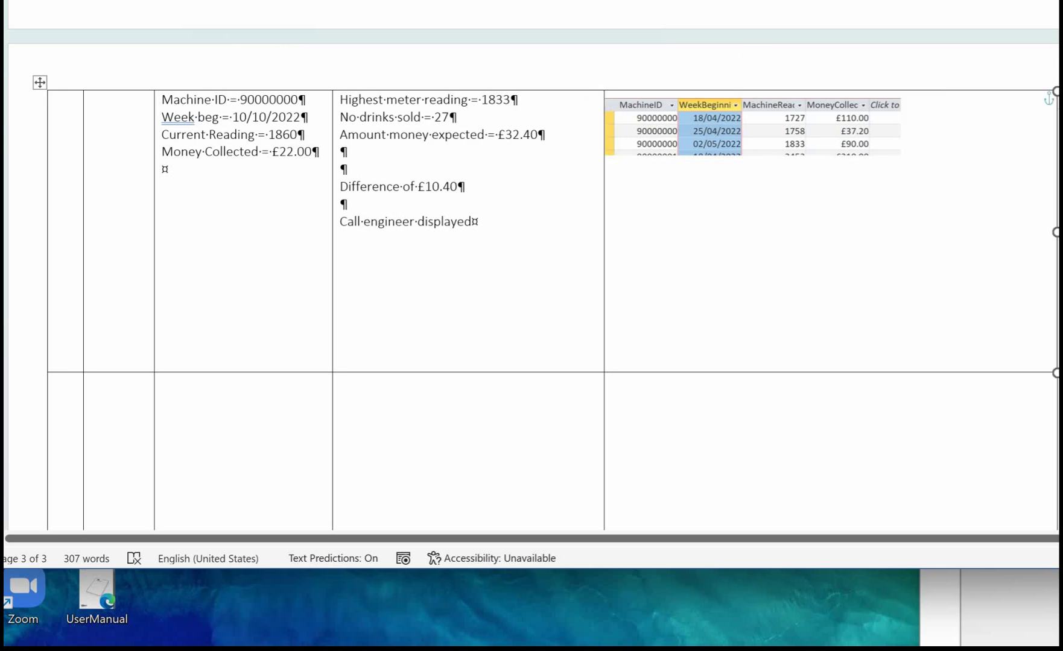
left_click_drag(1059, 166, 723, 231)
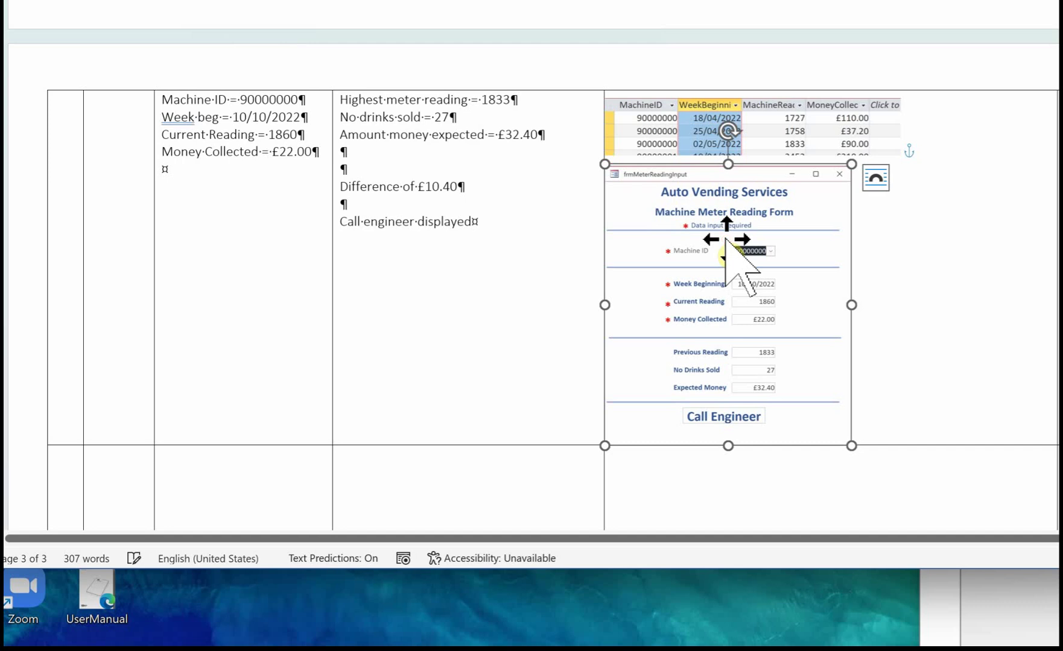
left_click(913, 271)
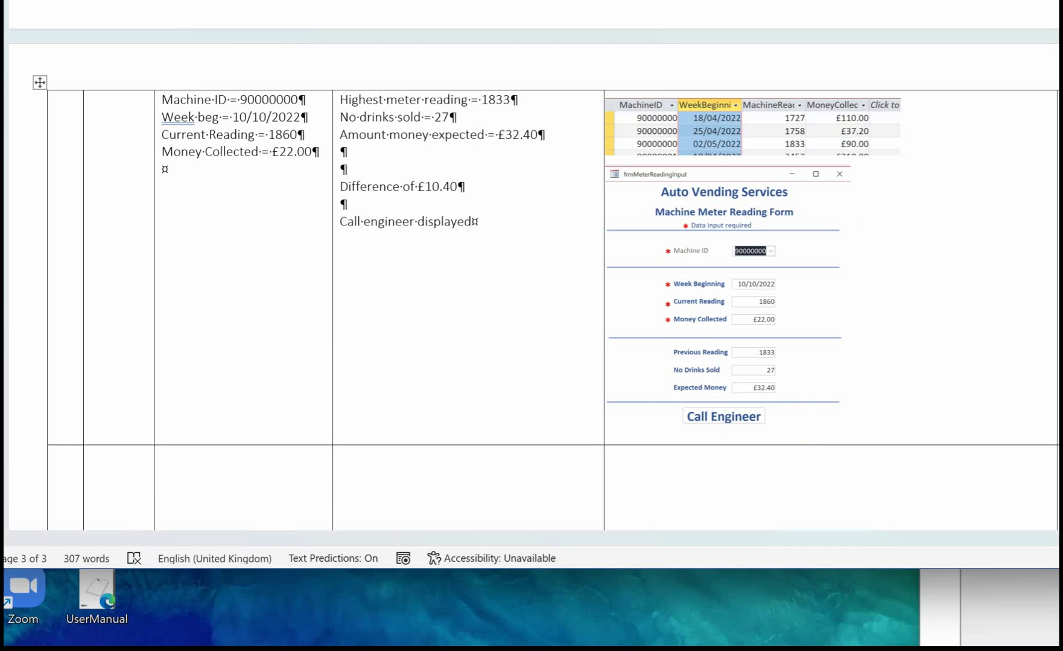
scroll(531, 278, "down", 5)
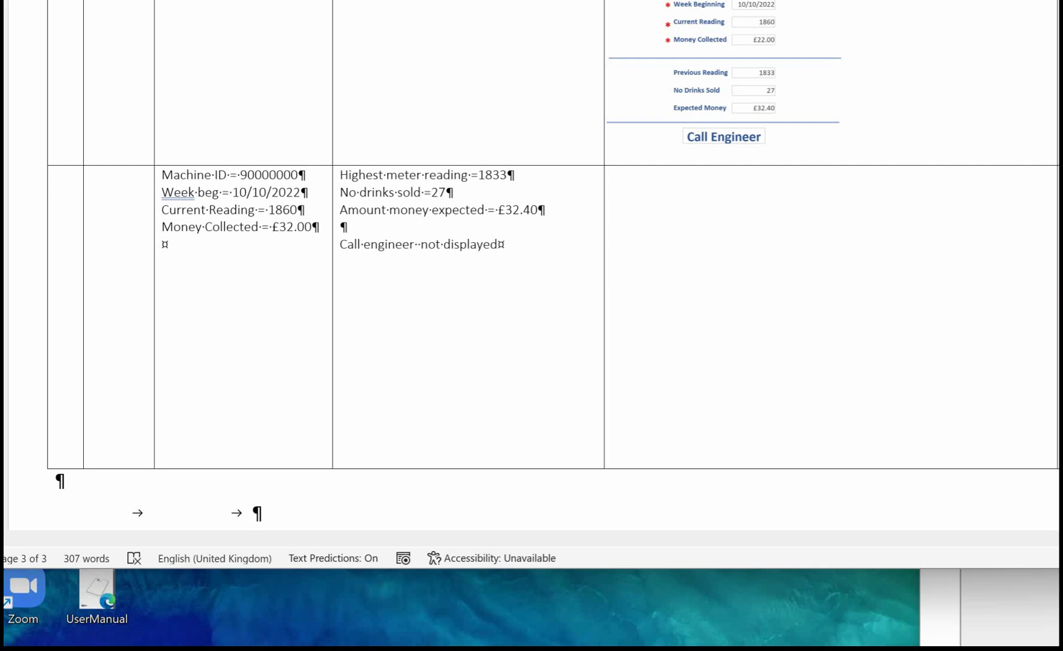
left_click_drag(1059, 301, 732, 237)
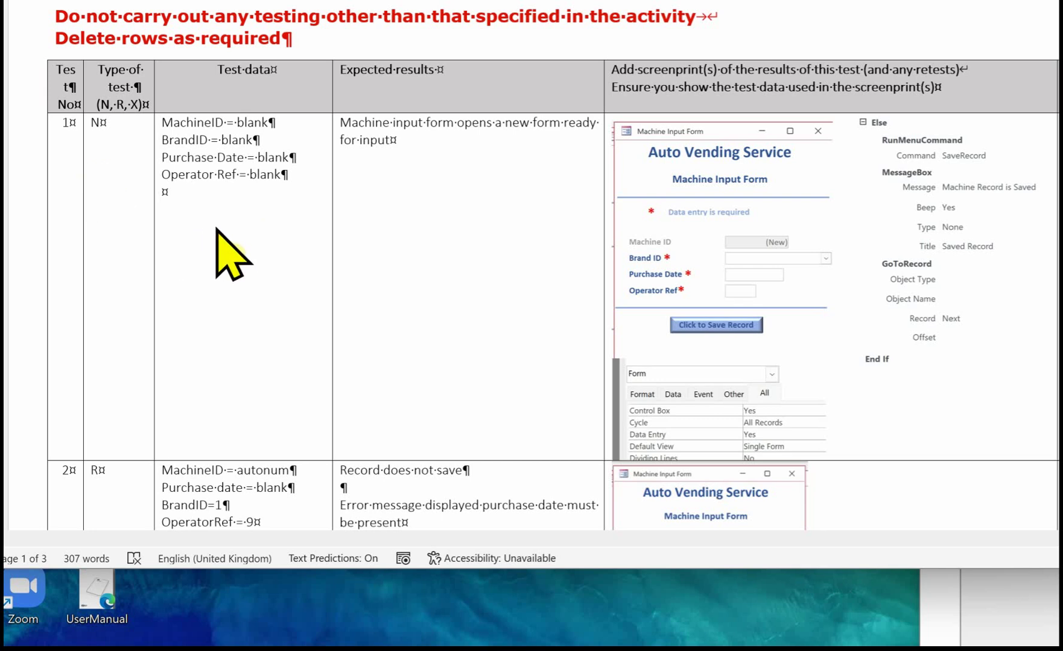
Review tests 1 to 7 in the completed log, checking each test type, test data, expected result and screenprint.
scroll(219, 229, "down", 5)
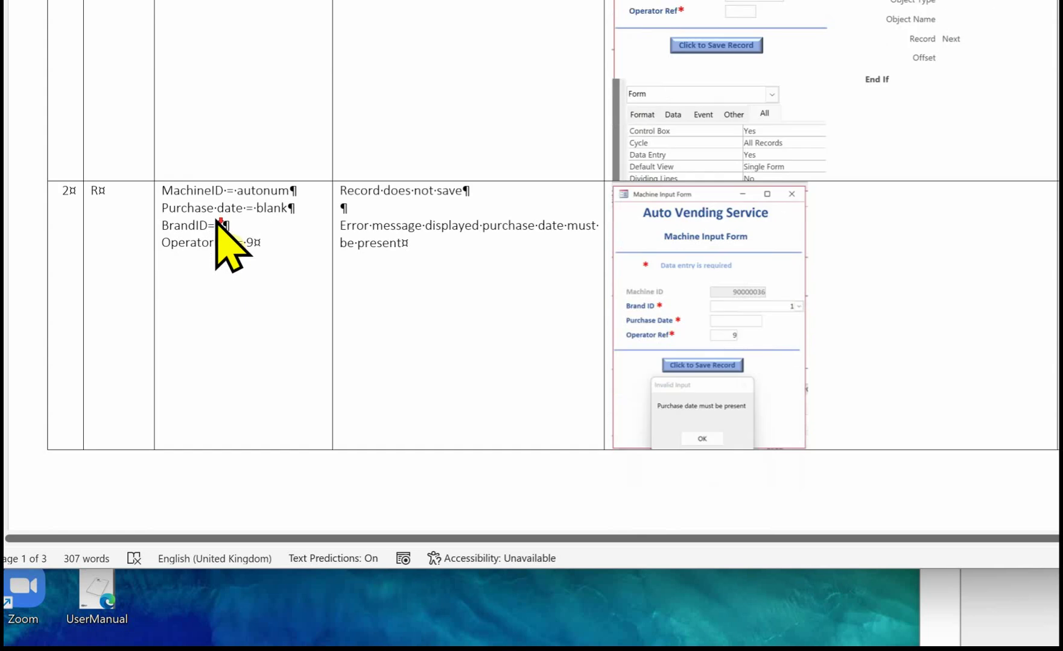
scroll(216, 221, "down", 2)
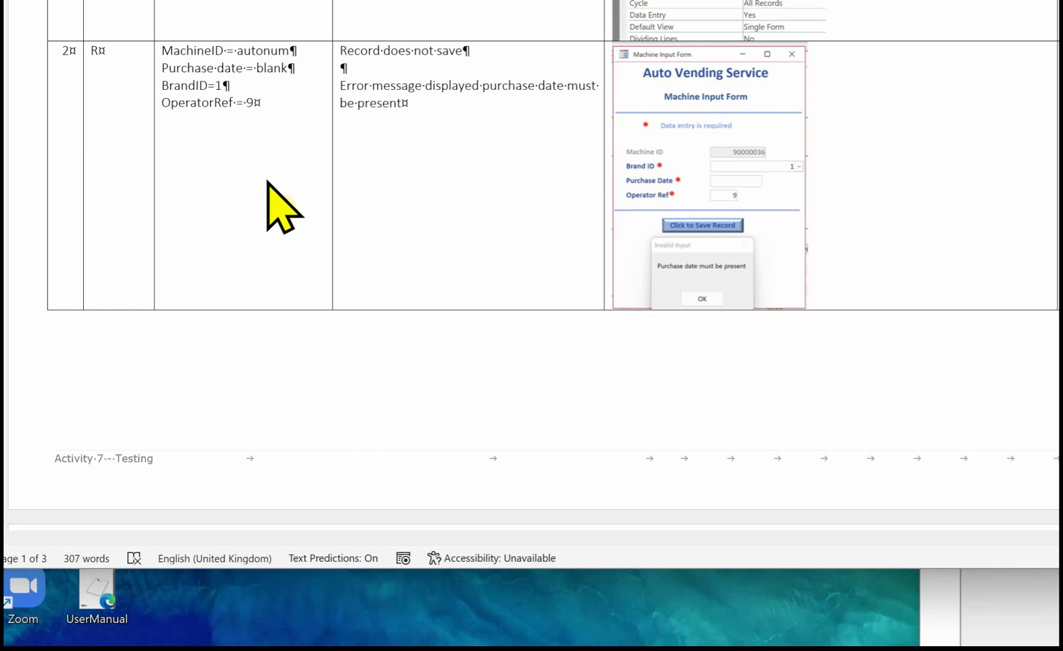
scroll(267, 181, "down", 8)
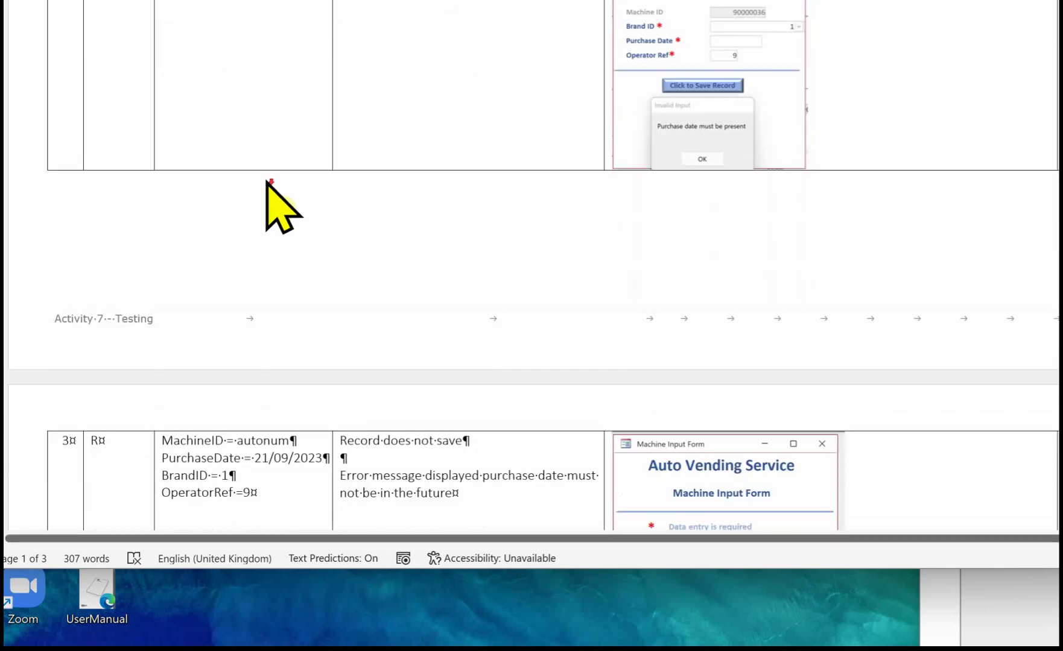
scroll(267, 181, "down", 2)
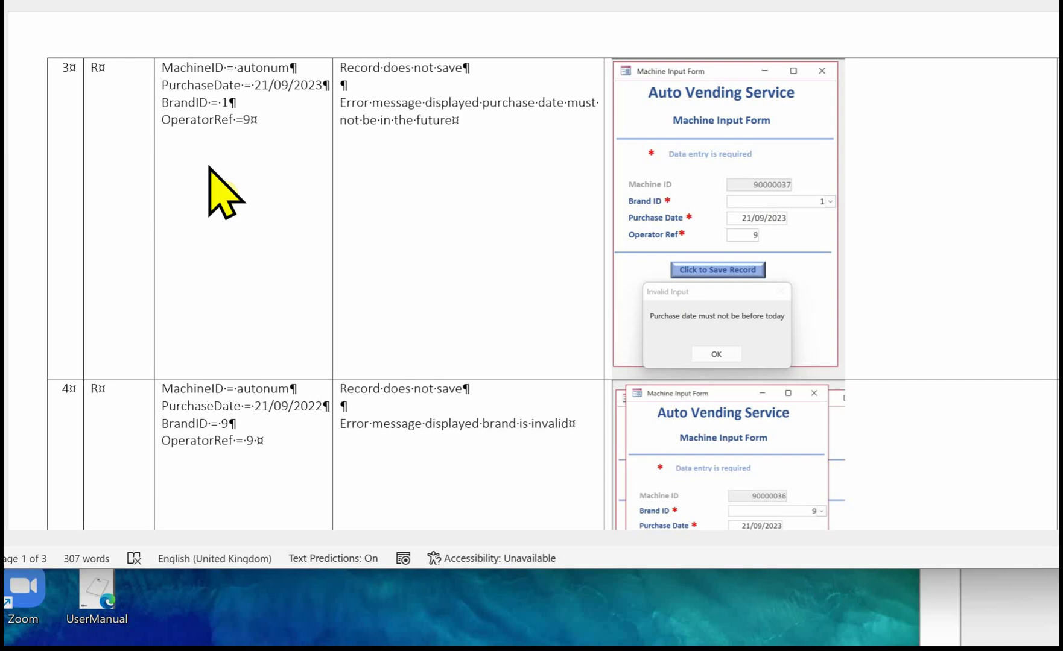
scroll(232, 158, "down", 3)
scroll(235, 152, "down", 2)
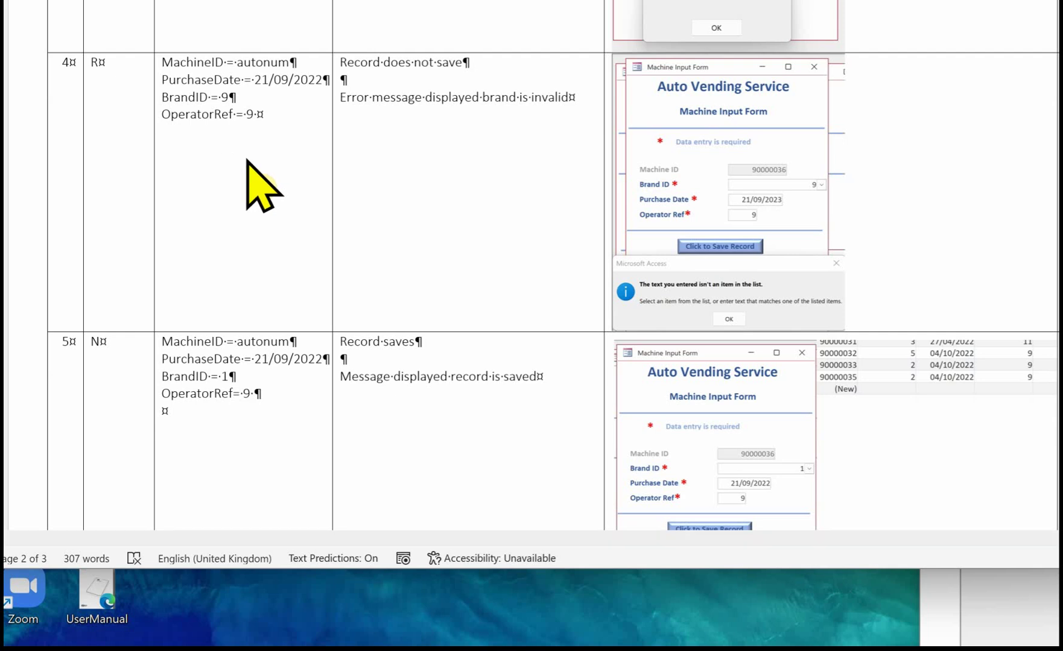
scroll(242, 159, "down", 1)
scroll(244, 160, "down", 4)
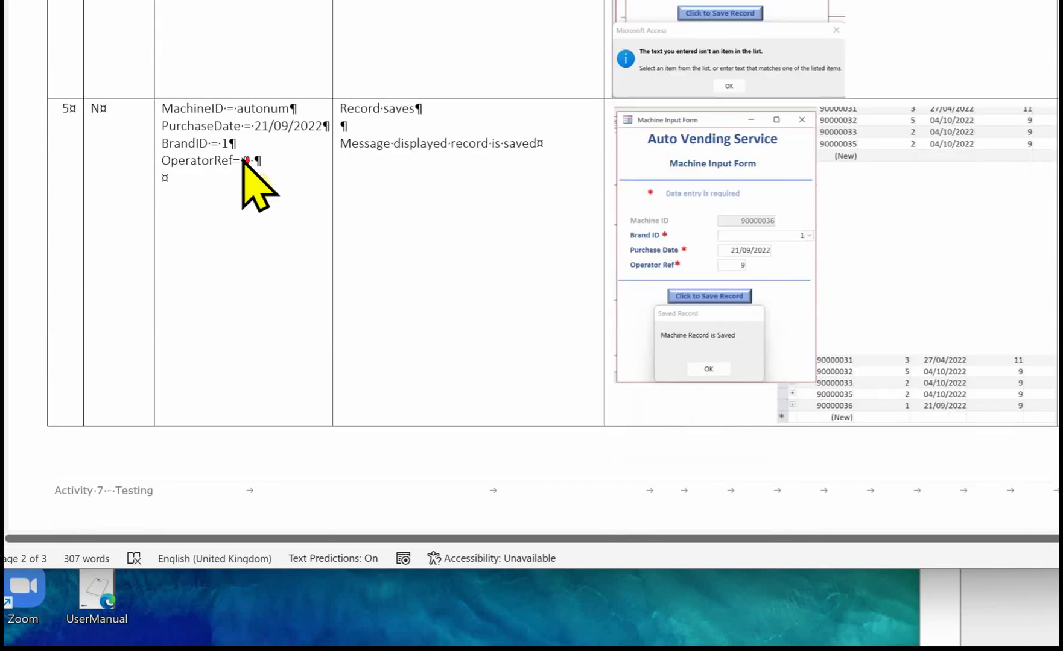
scroll(258, 187, "down", 1)
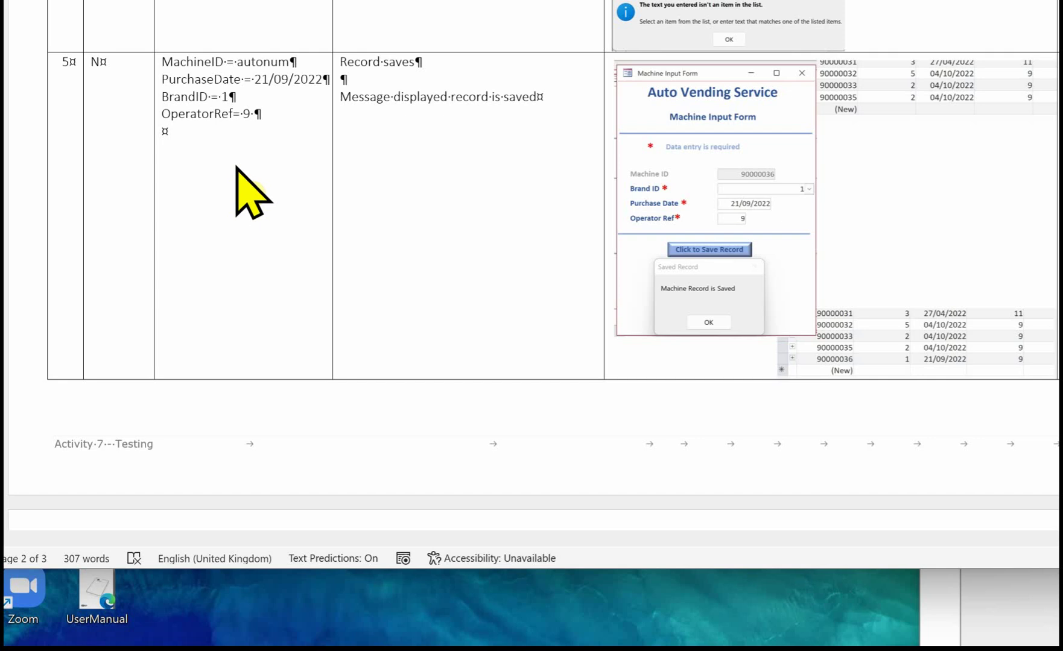
scroll(236, 168, "down", 7)
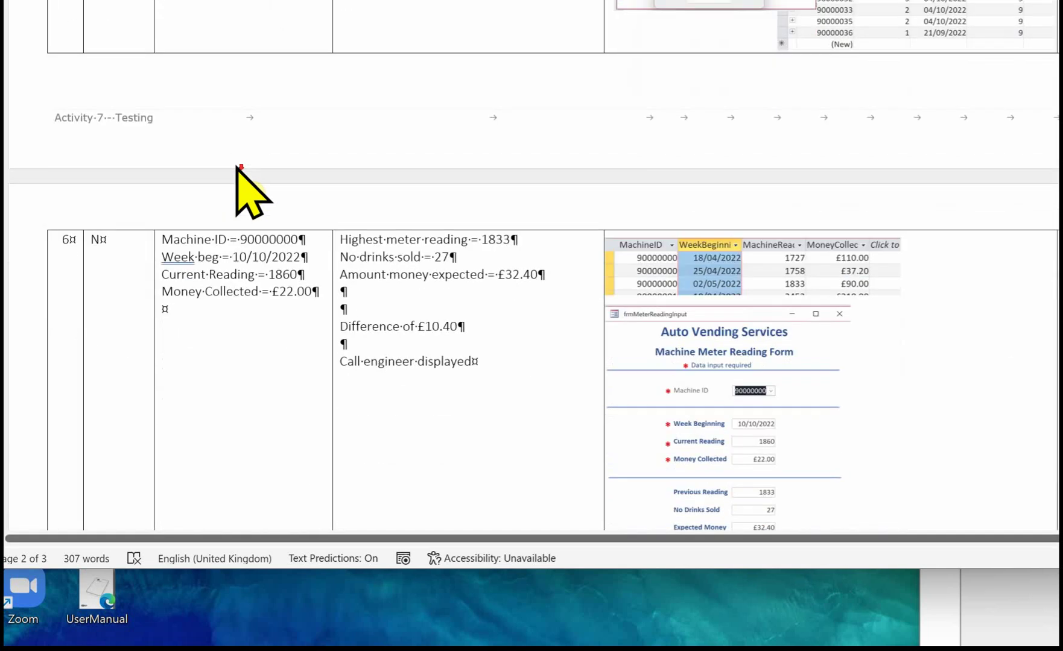
scroll(237, 167, "down", 2)
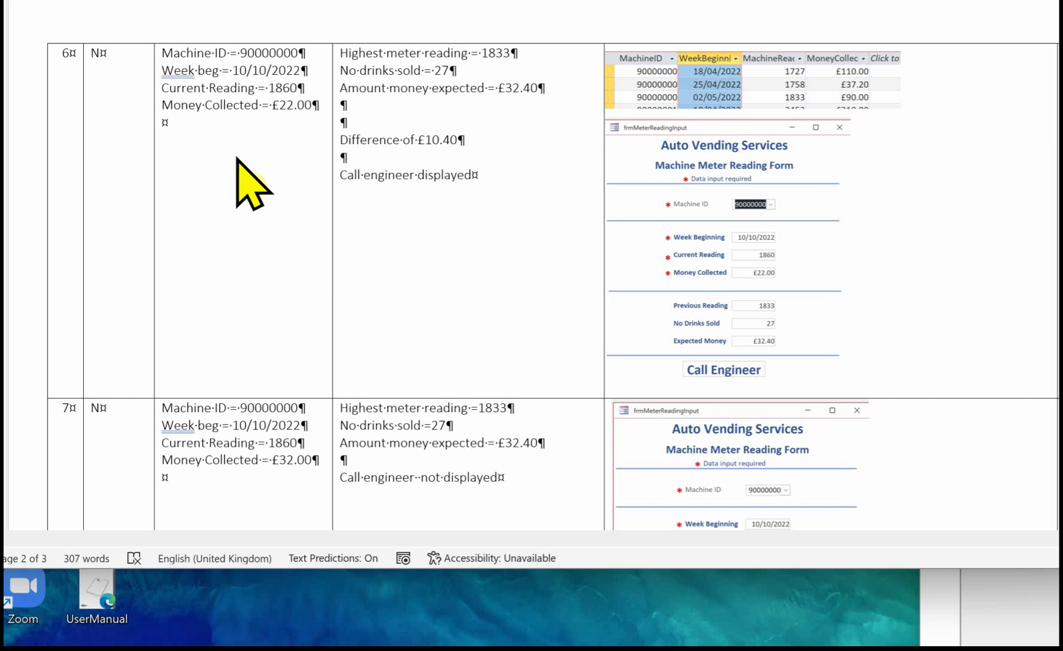
scroll(253, 184, "down", 5)
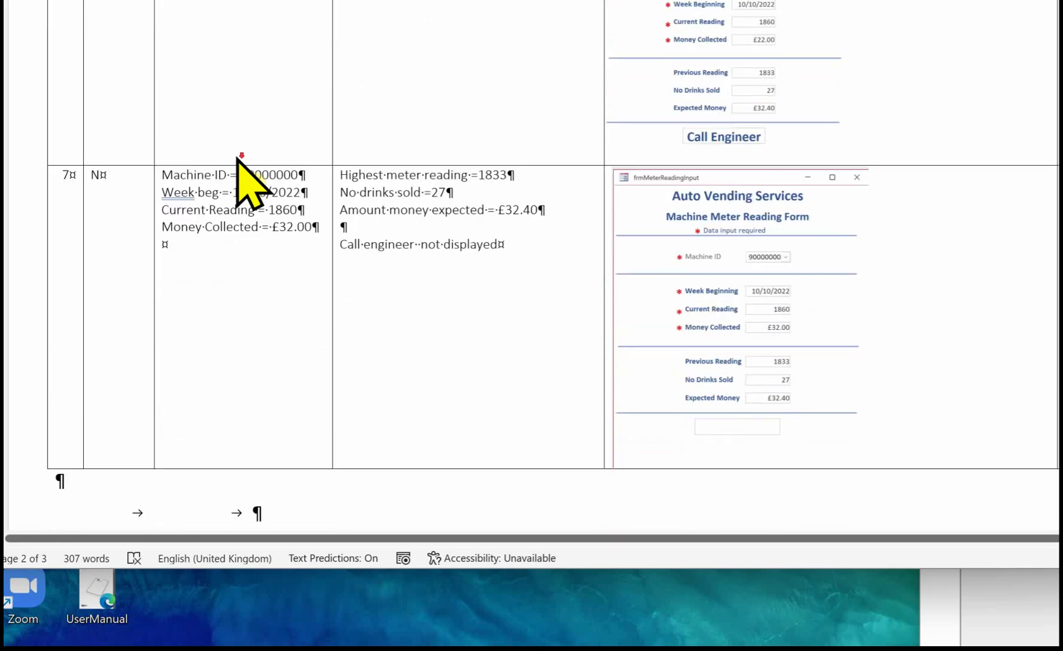